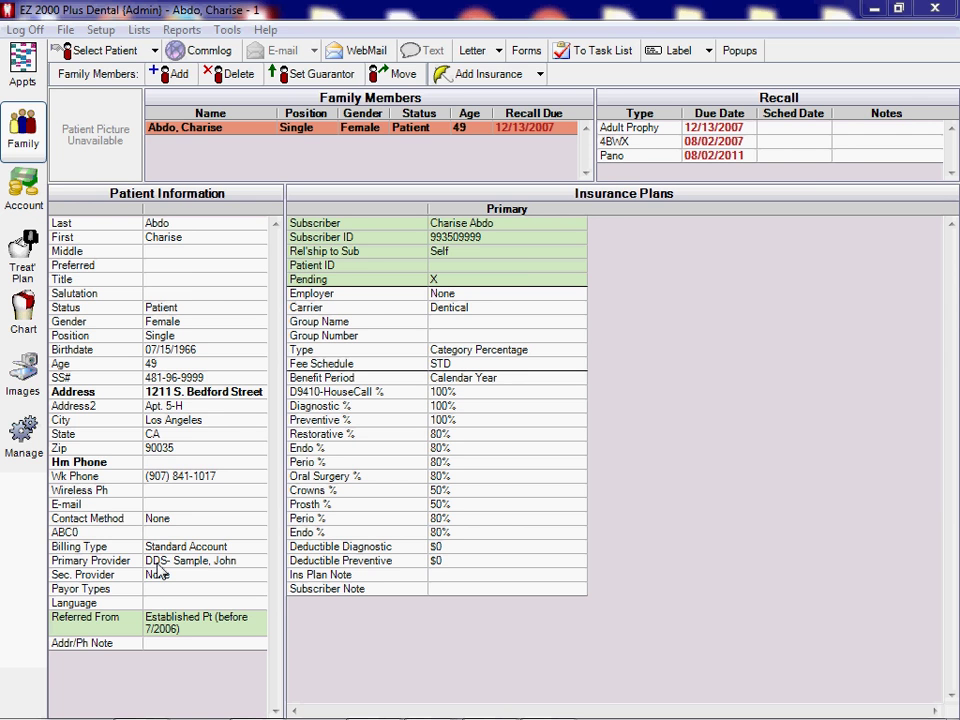
# Check the primary provider assignment in the patient's information record
pyautogui.doubleClick(158, 572)
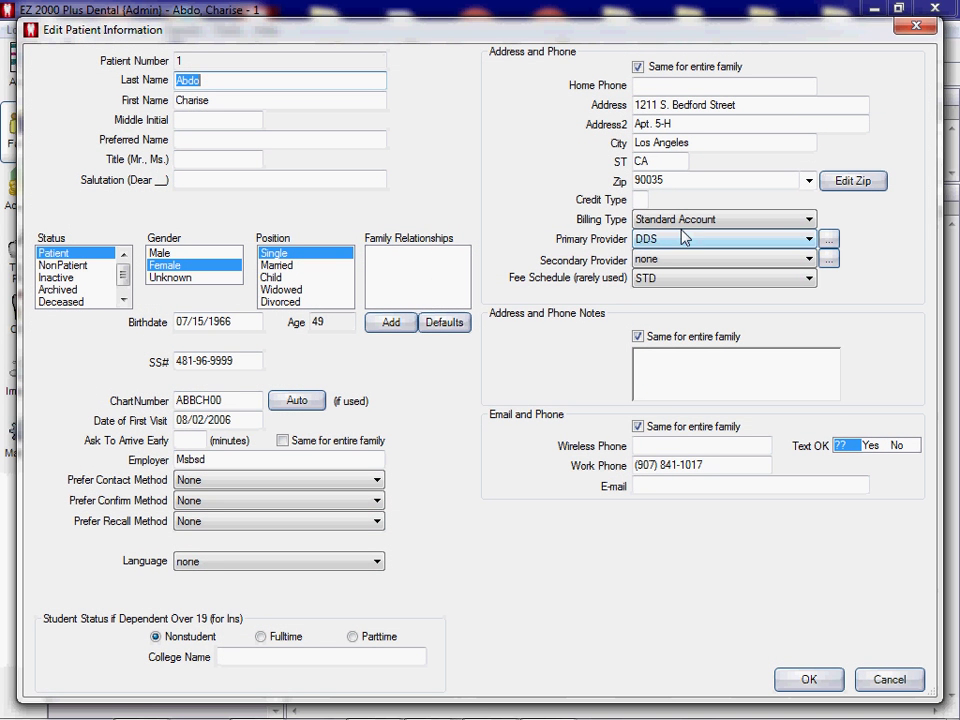
pyautogui.click(809, 679)
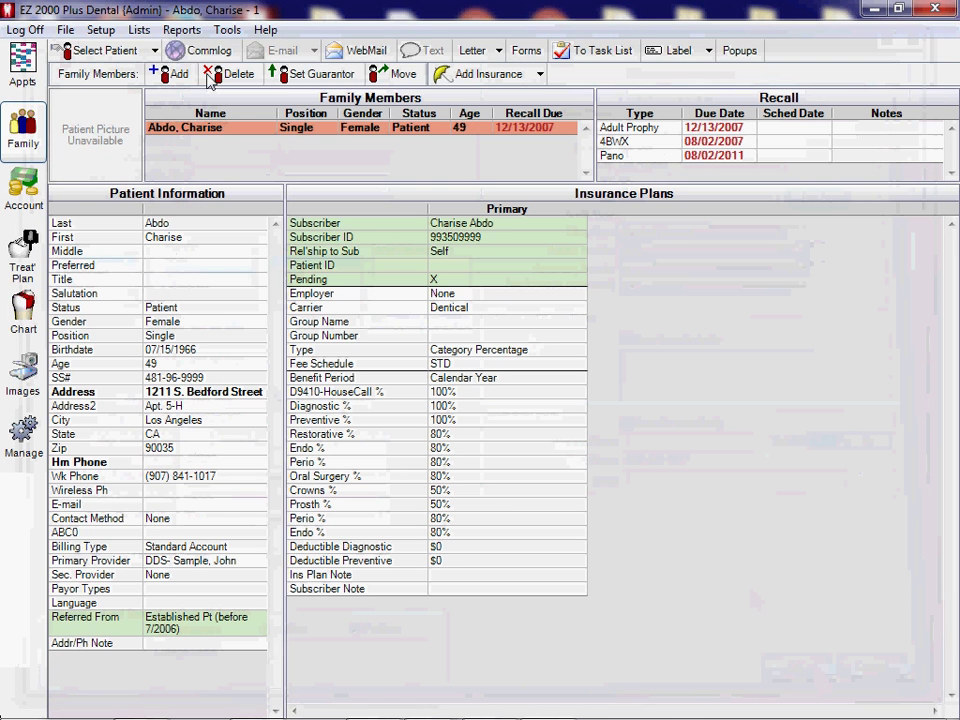
# Review the BILL and DDS provider records in the provider list, including their tax ID type and provider ID fields
pyautogui.click(139, 30)
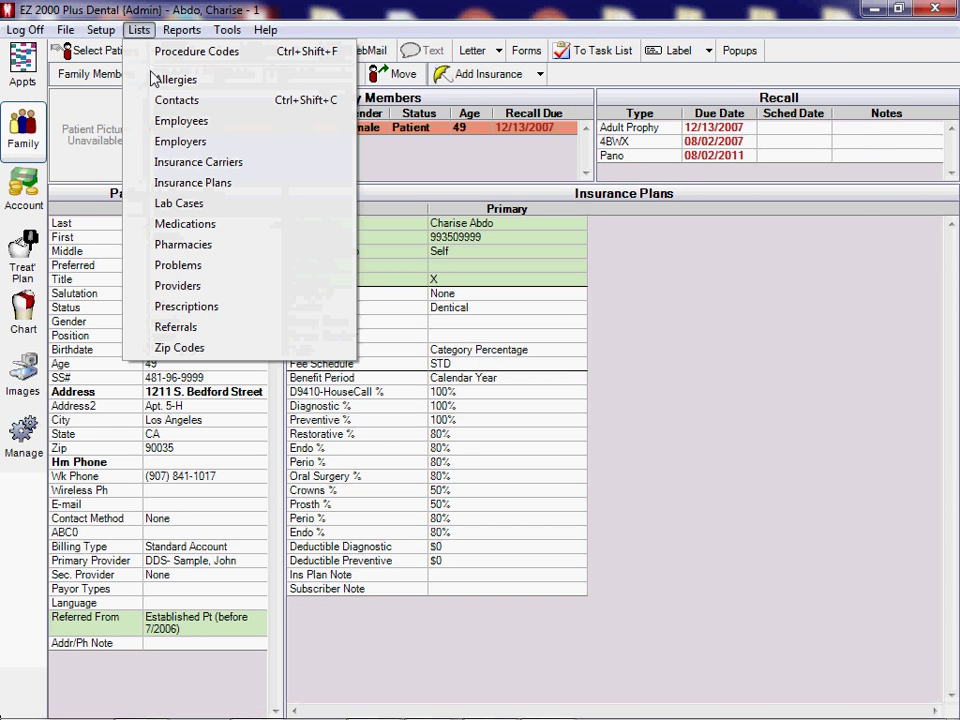
pyautogui.click(175, 286)
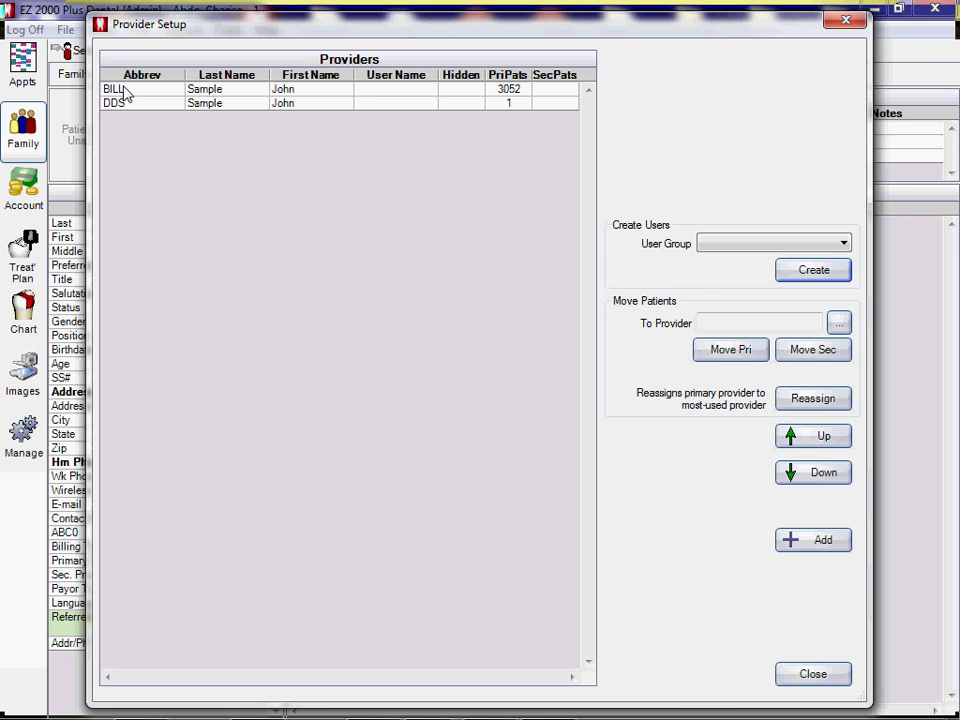
pyautogui.doubleClick(115, 90)
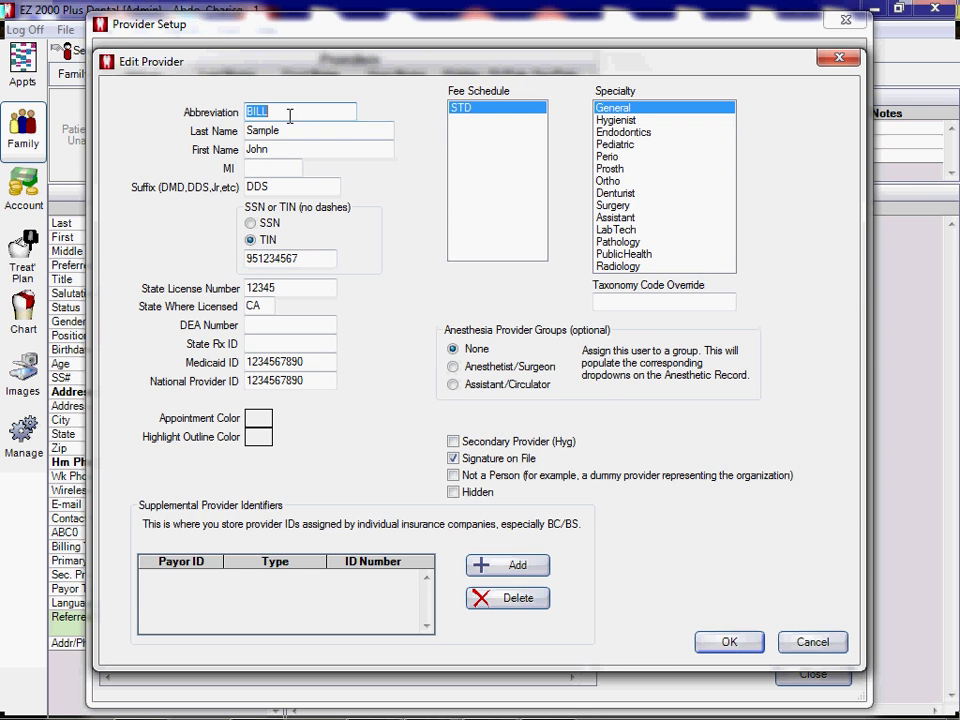
pyautogui.click(720, 646)
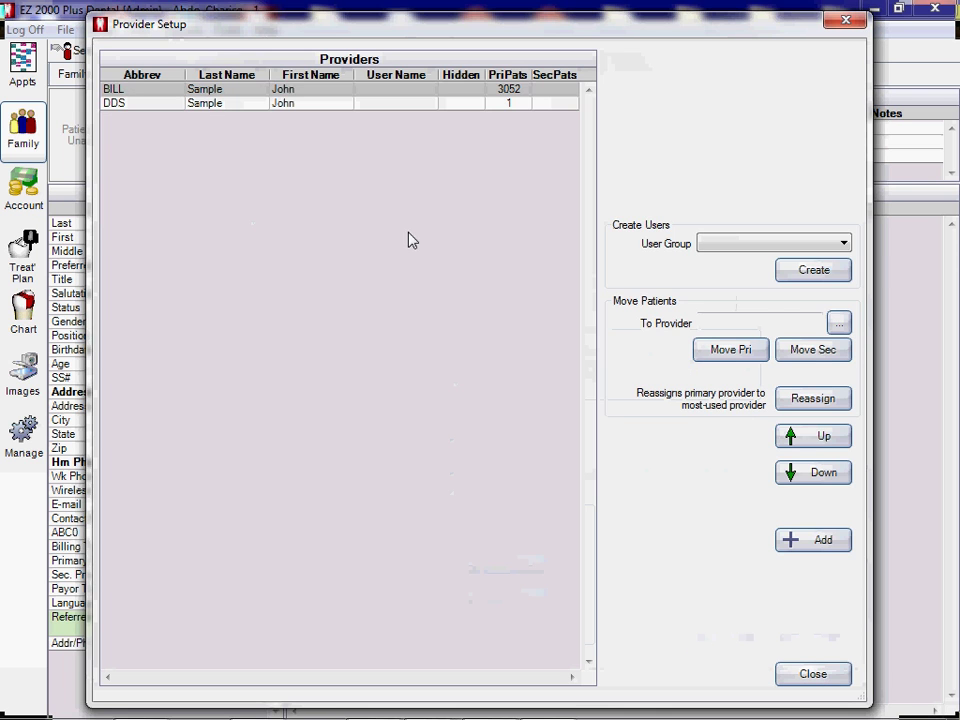
pyautogui.click(171, 104)
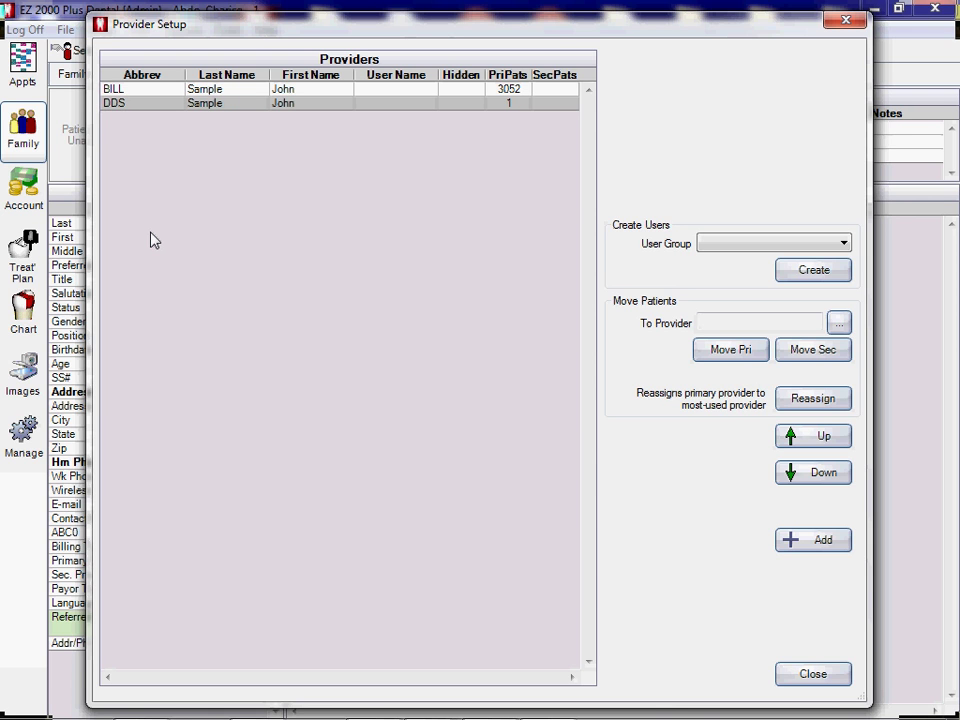
pyautogui.doubleClick(150, 106)
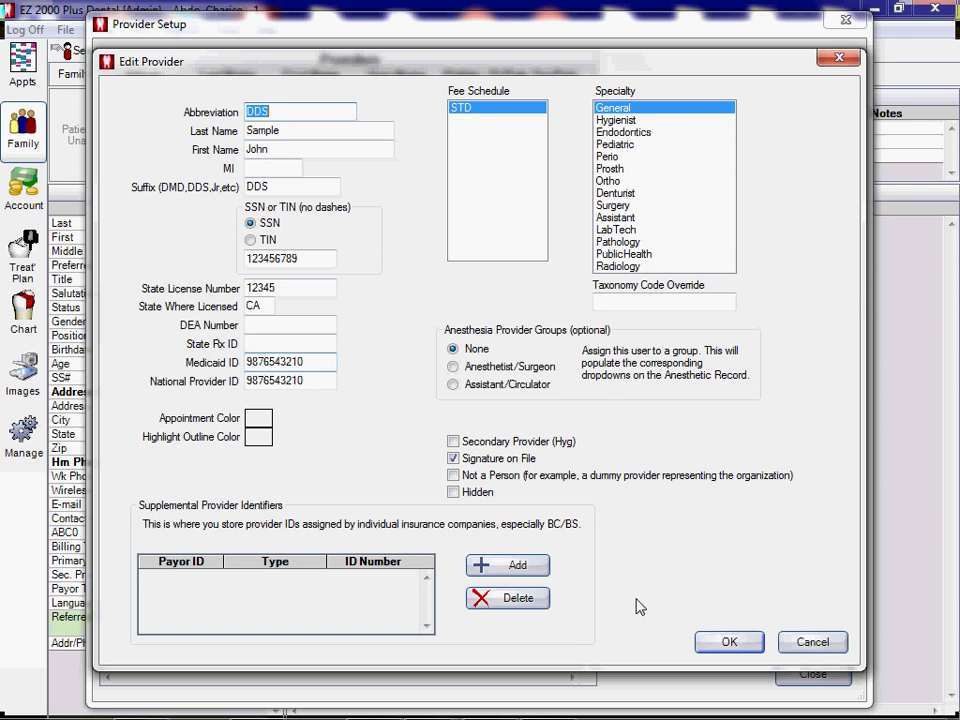
pyautogui.click(716, 649)
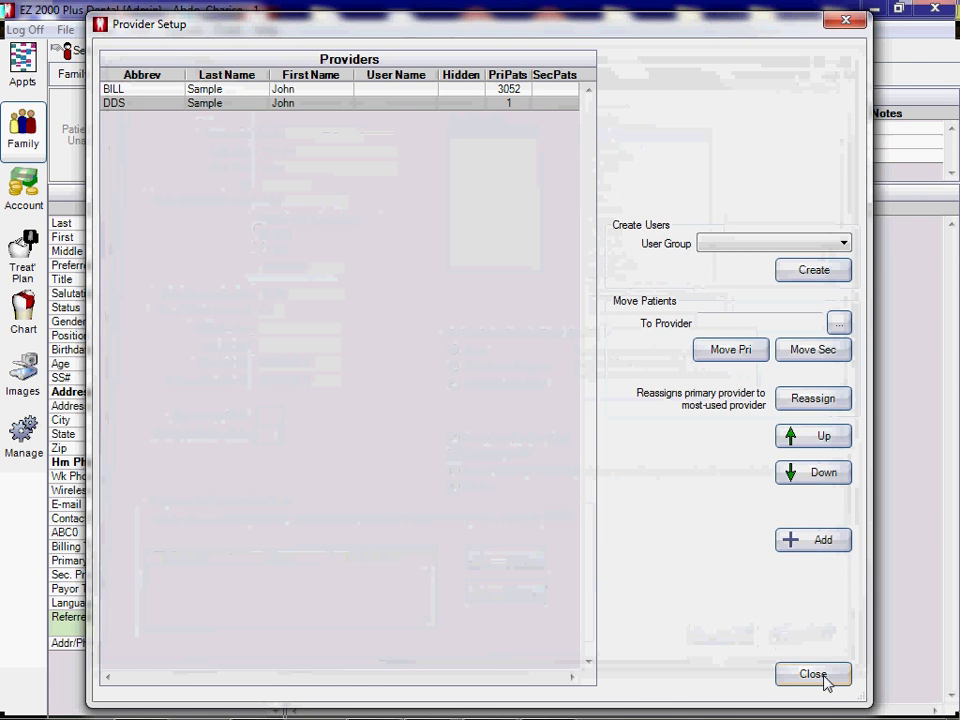
pyautogui.click(818, 677)
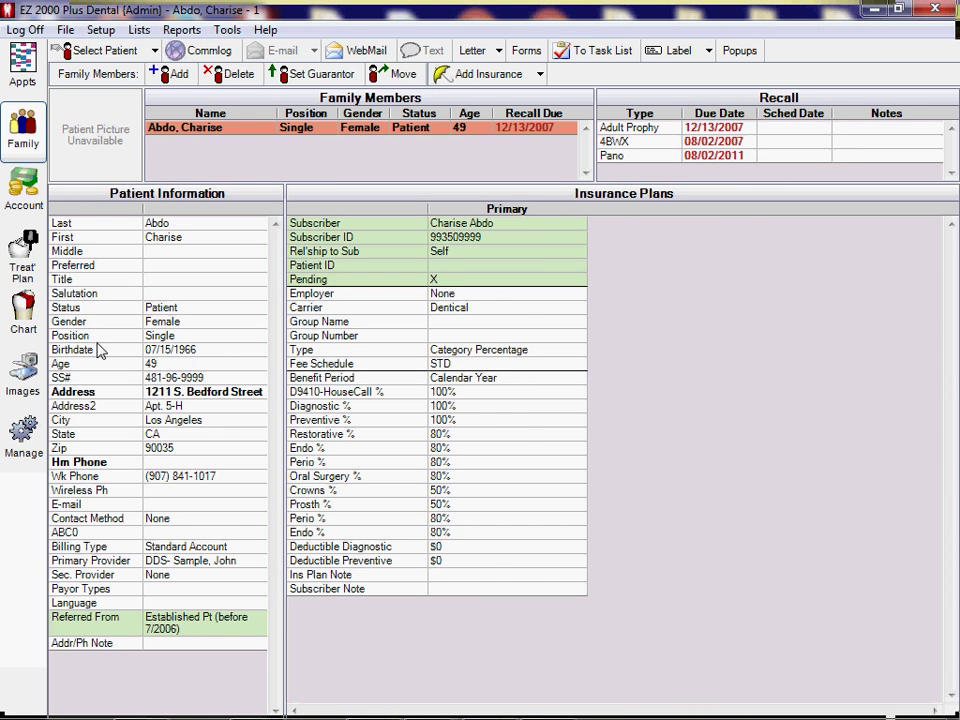
# Chart a completed PA X-ray with a Necrotic diagnosis and a completed extraction for tooth 15
pyautogui.click(23, 310)
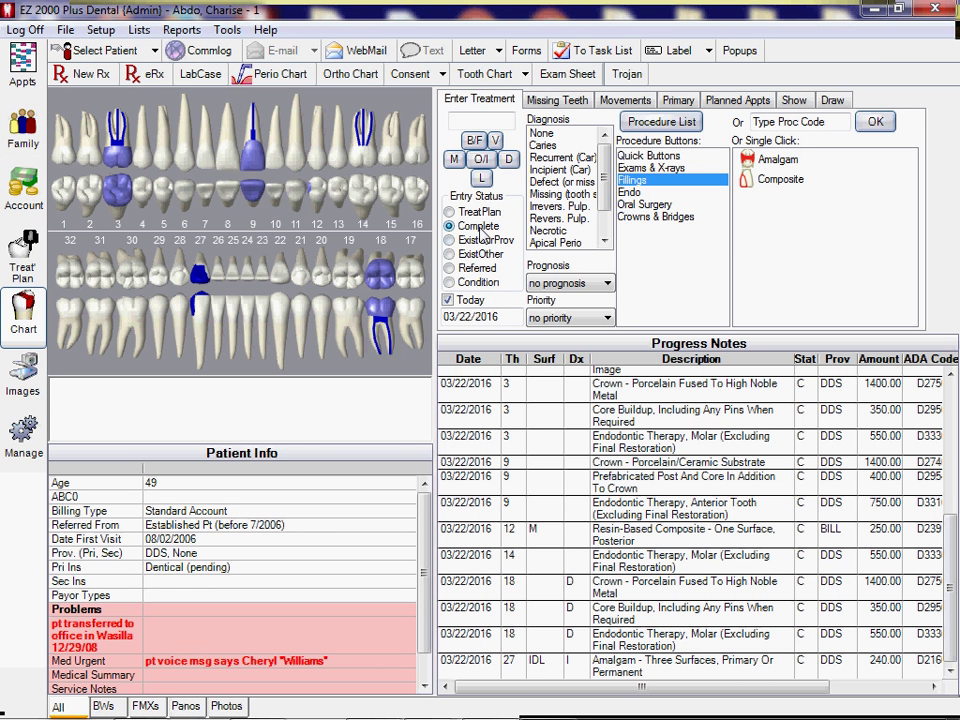
pyautogui.click(561, 233)
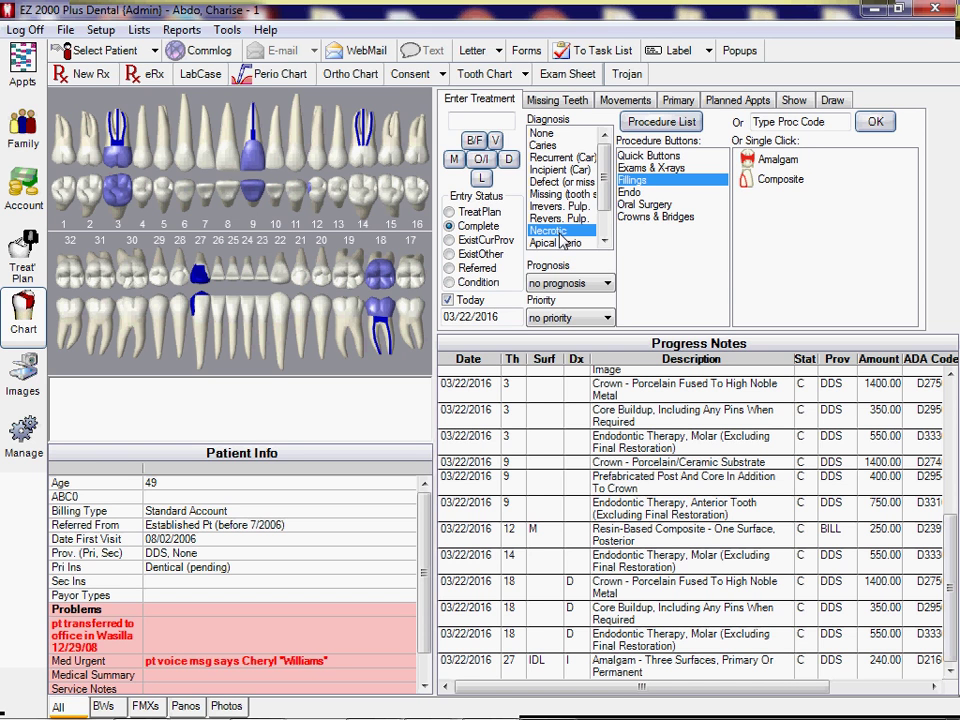
pyautogui.click(647, 169)
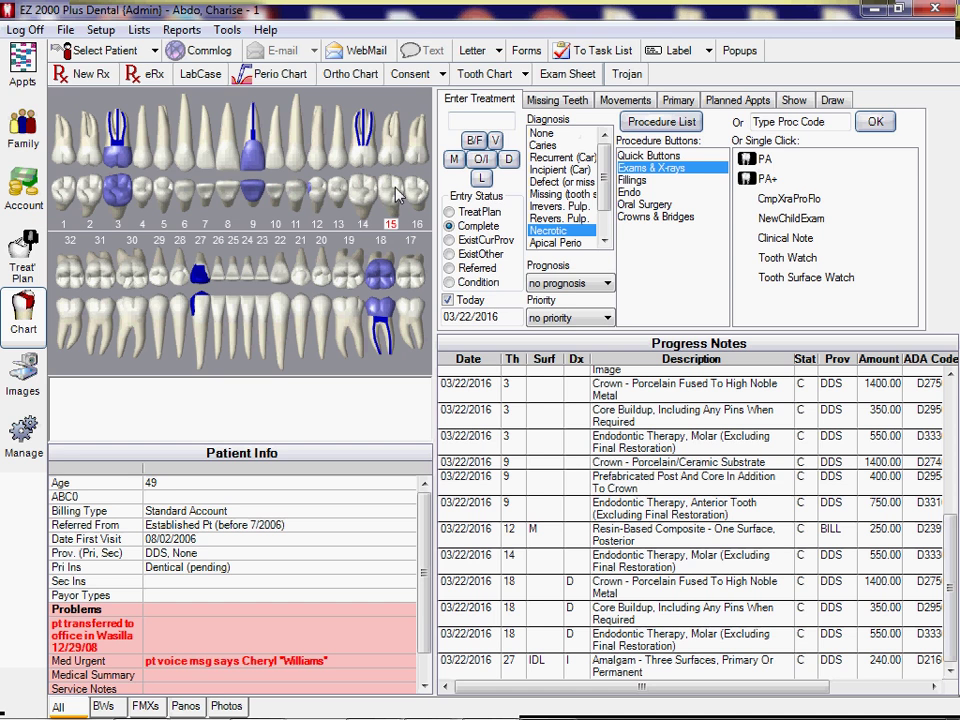
pyautogui.click(762, 161)
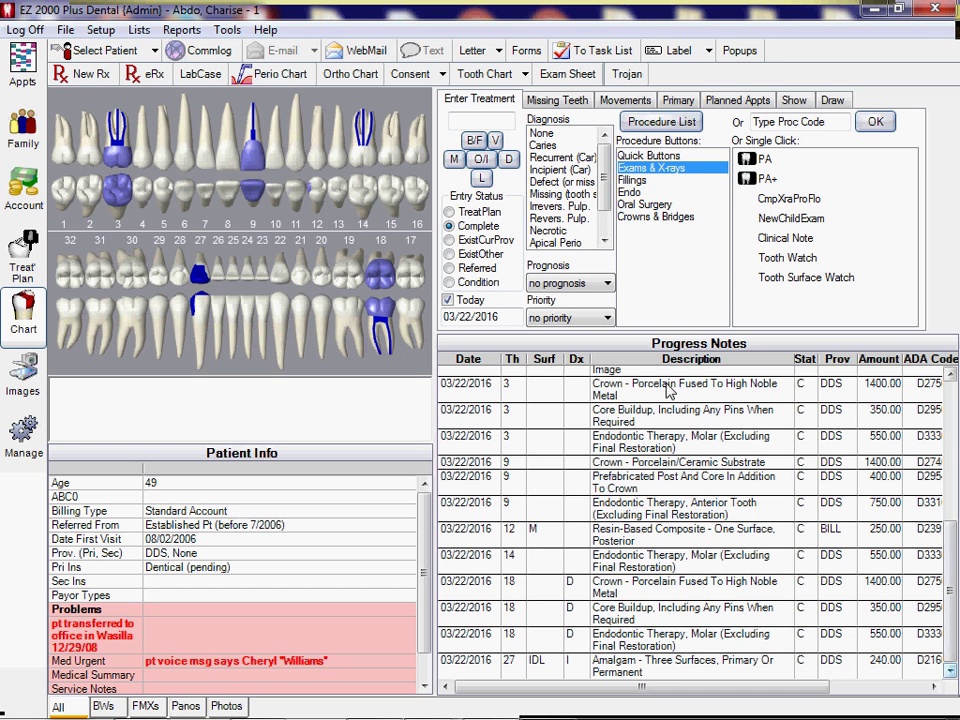
pyautogui.click(641, 205)
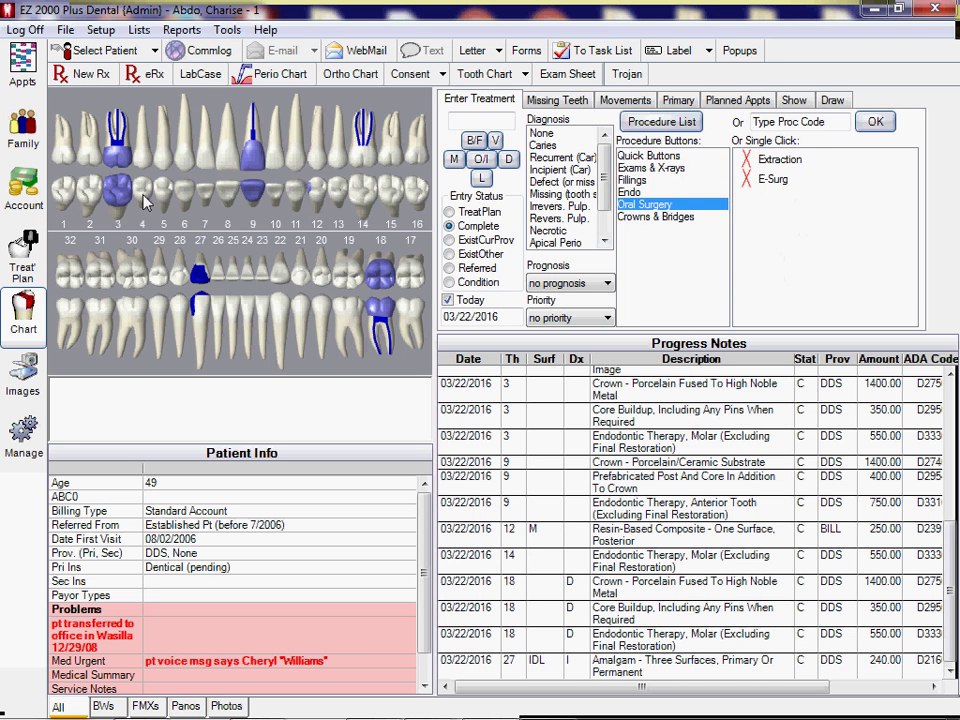
pyautogui.click(772, 160)
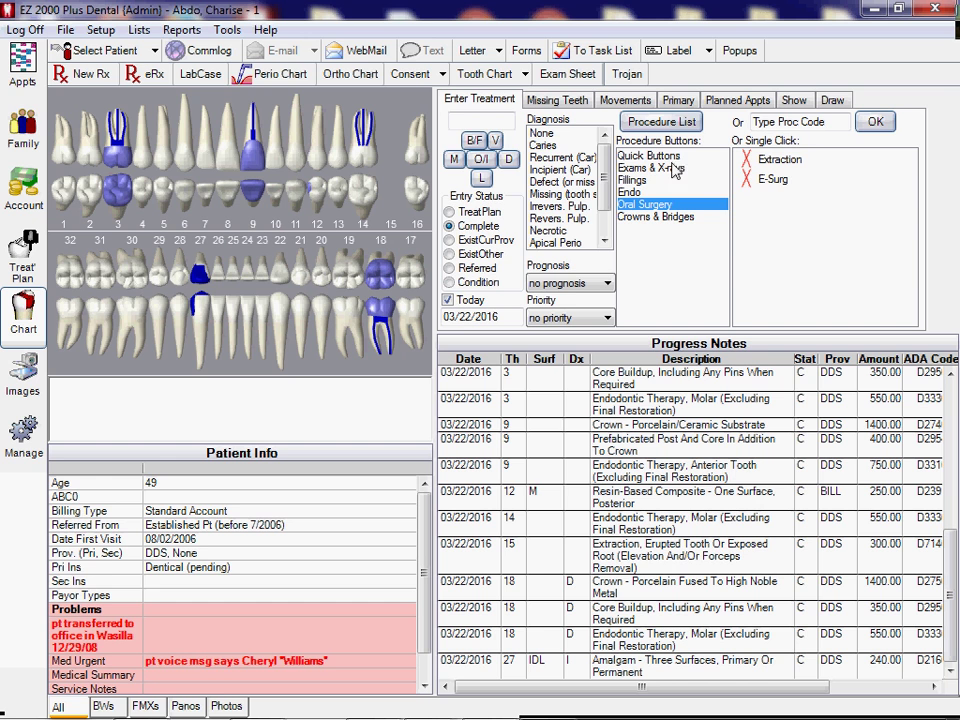
# Chart a completed amalgam filling on tooth 30 with surfaces MO, accepting the change to procedure code D2150
pyautogui.press('Up')
pyautogui.press('Up')
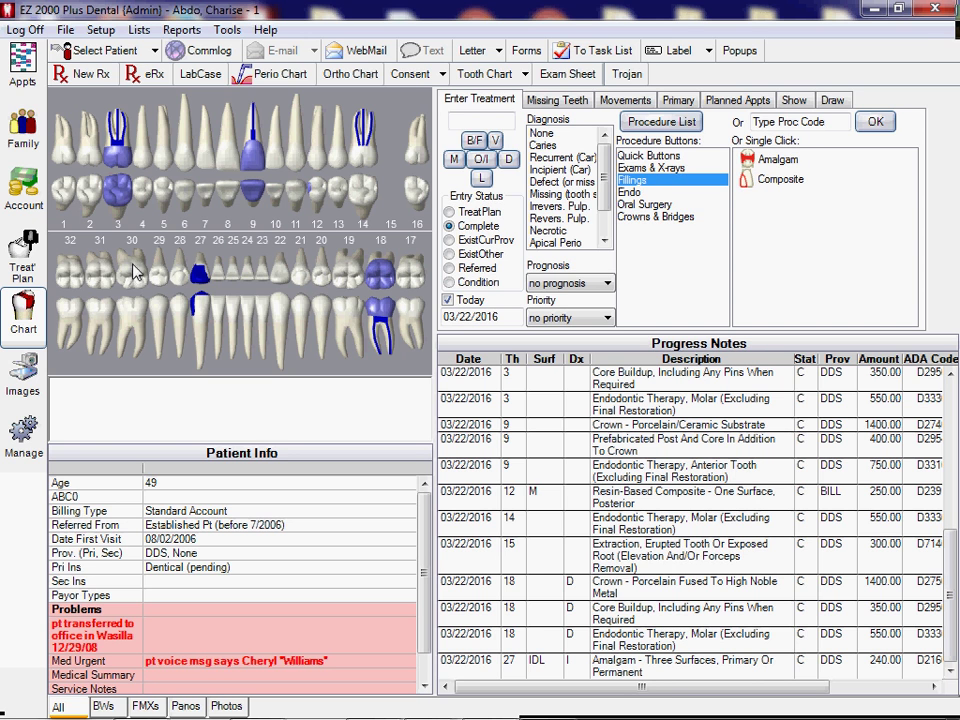
pyautogui.click(790, 159)
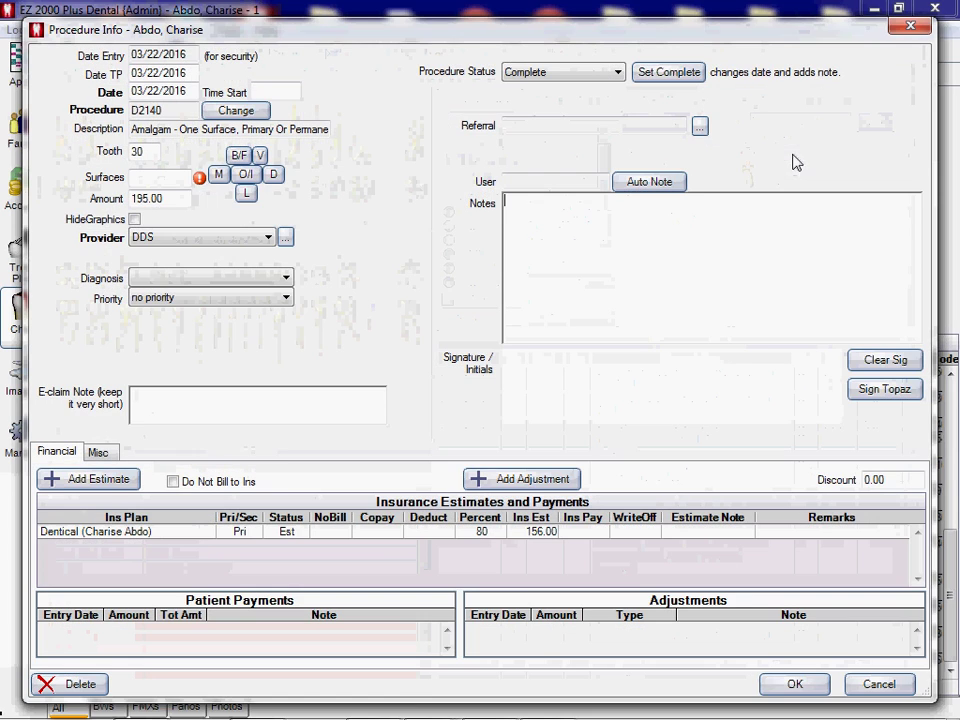
pyautogui.click(218, 174)
pyautogui.click(245, 174)
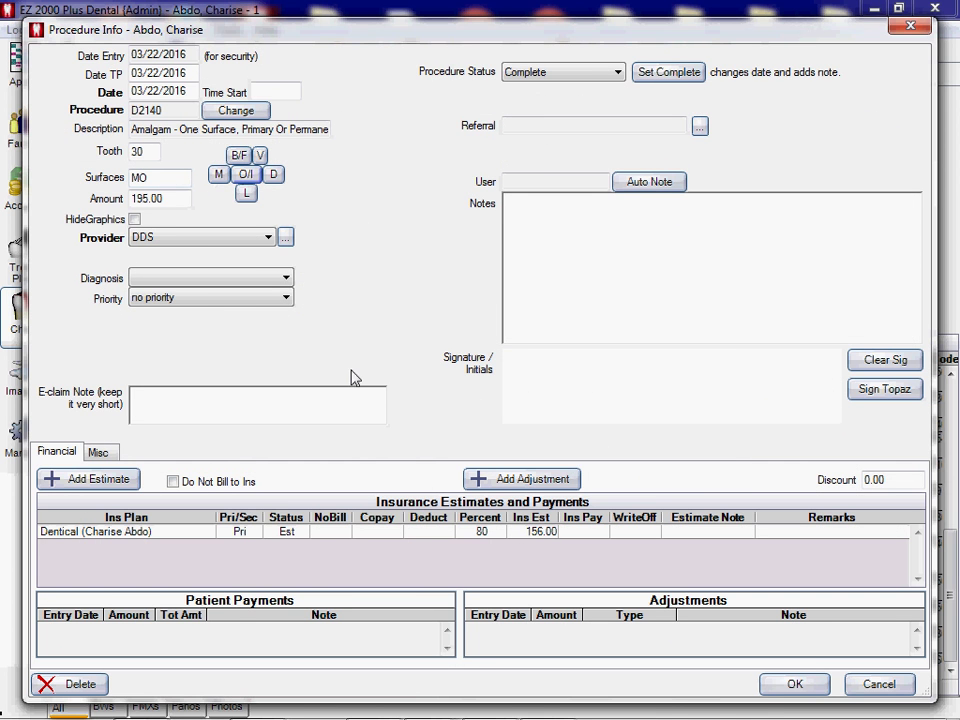
pyautogui.click(780, 684)
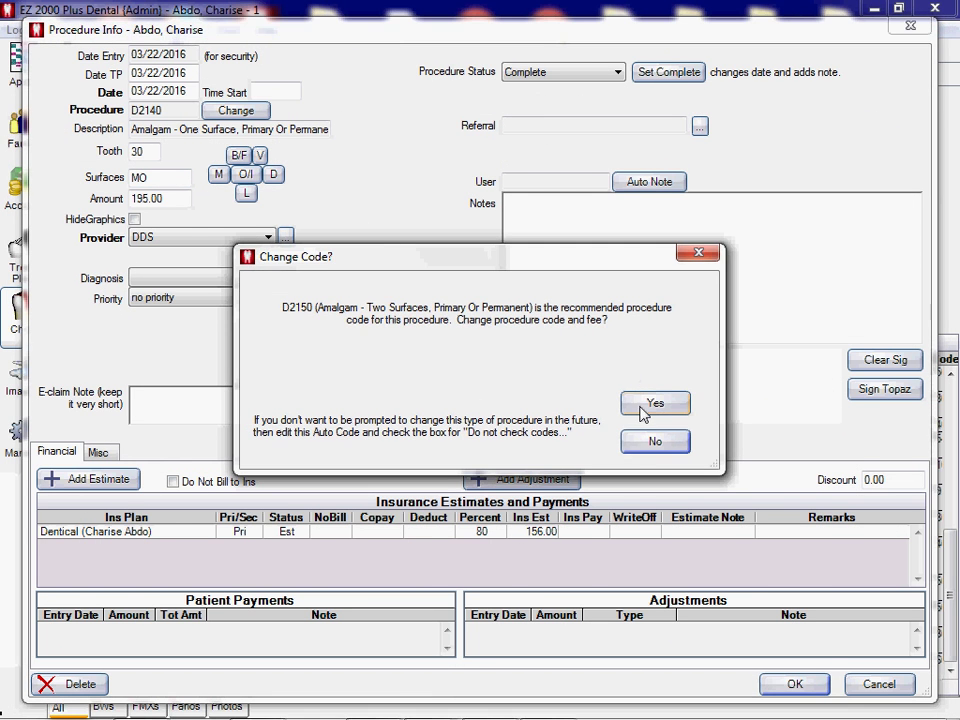
pyautogui.click(645, 408)
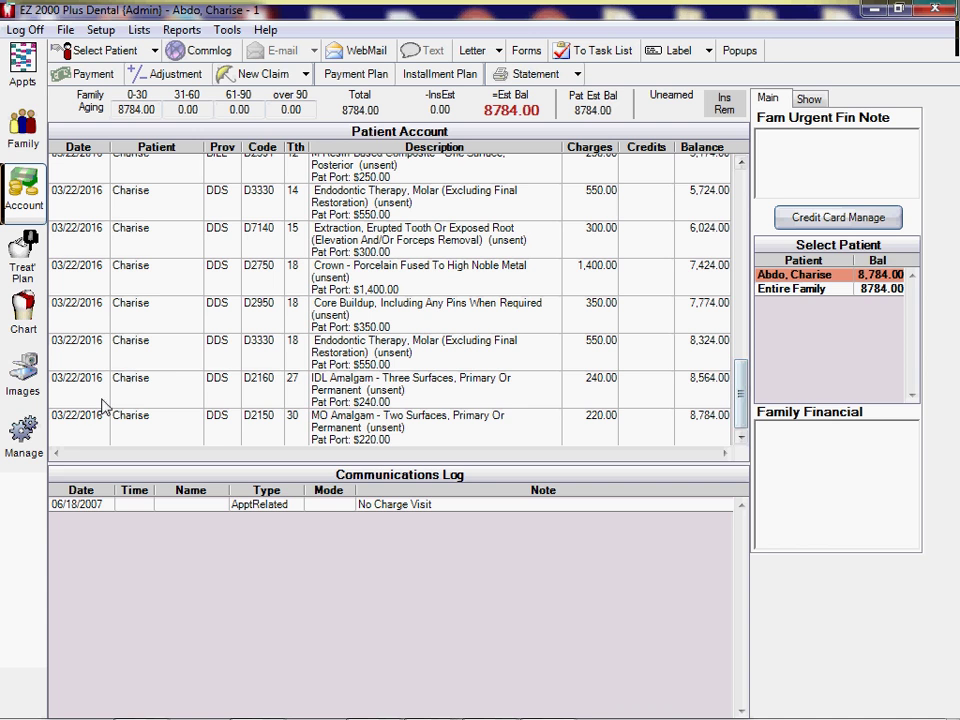
# Create an insurance claim for the tooth 18 endodontic therapy and the tooth 27 and 30 amalgams, with BILL as billing dentist
pyautogui.moveTo(226, 437); pyautogui.dragTo(222, 369)
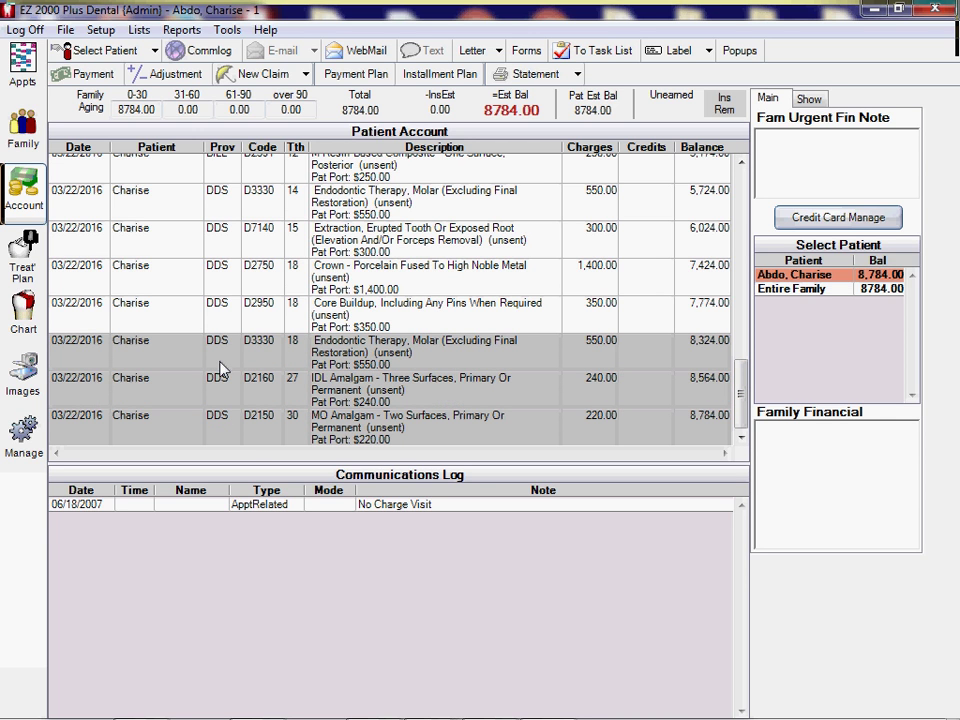
pyautogui.click(248, 74)
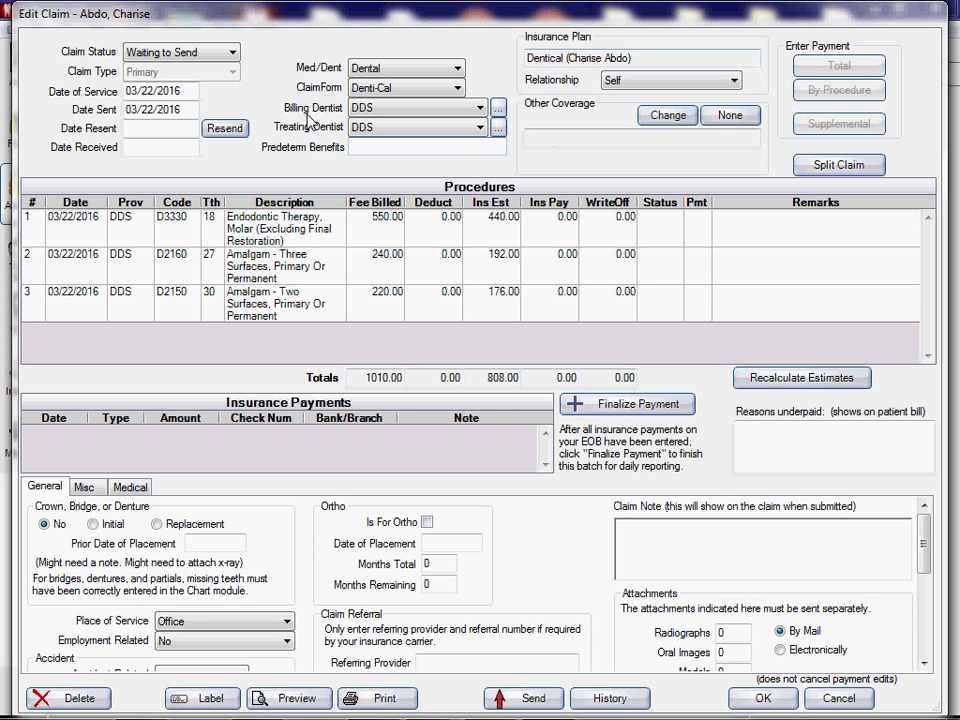
pyautogui.click(364, 108)
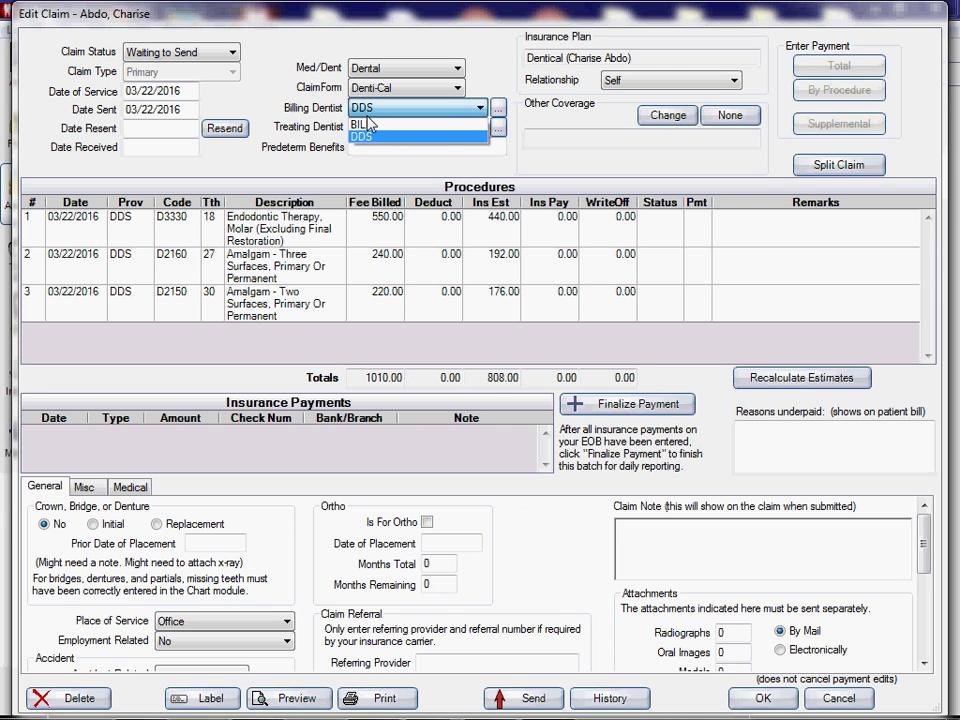
pyautogui.click(362, 124)
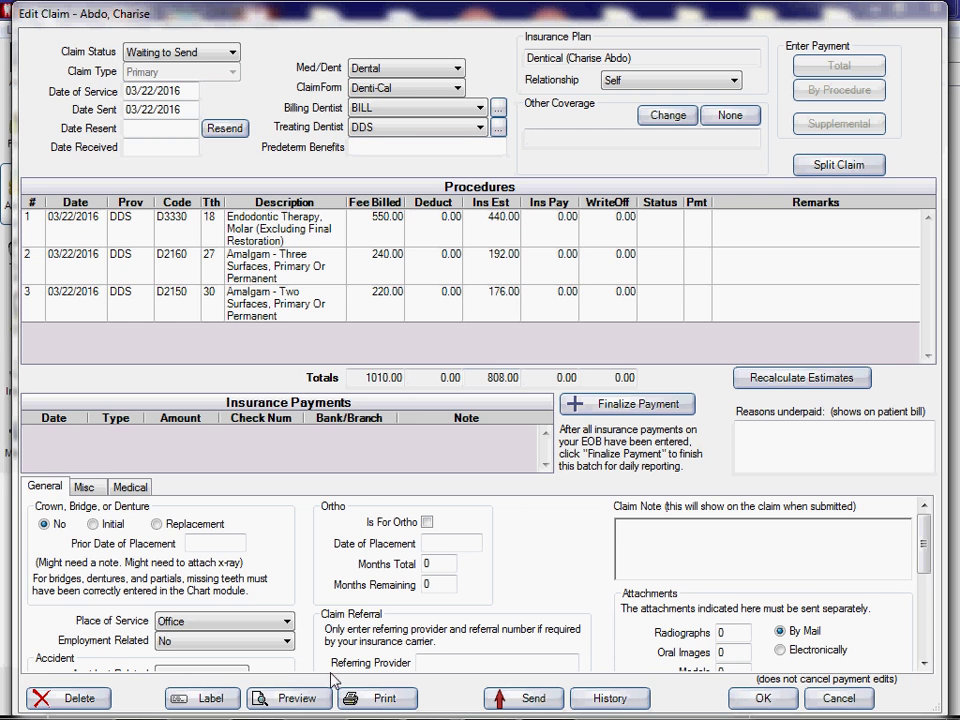
# Preview the claim's billing and rendering provider numbers, and save the claim
pyautogui.click(306, 699)
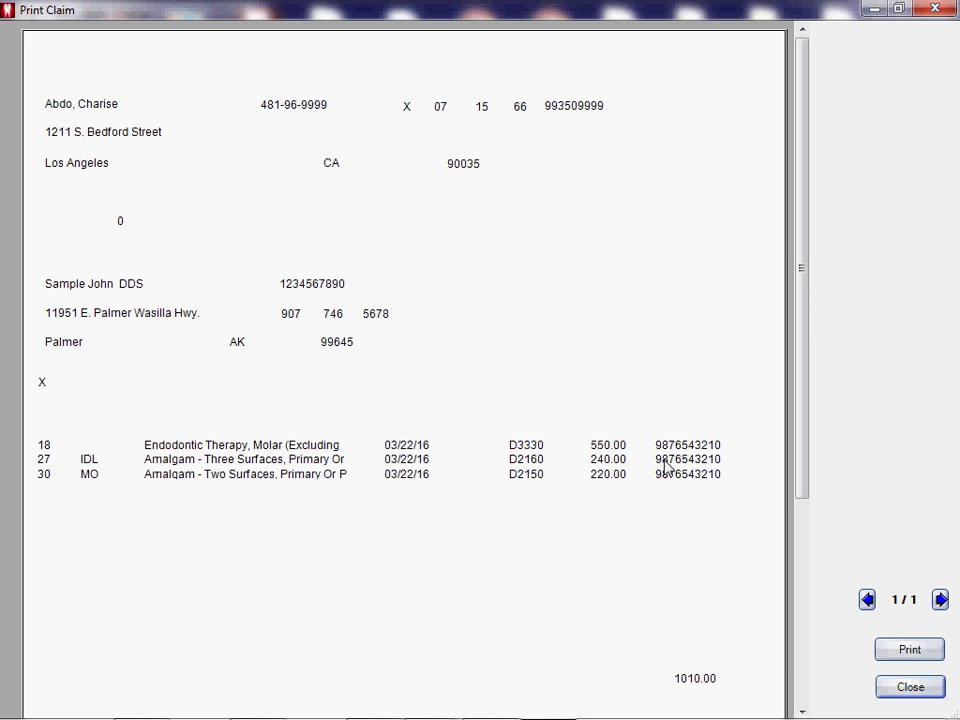
pyautogui.click(912, 689)
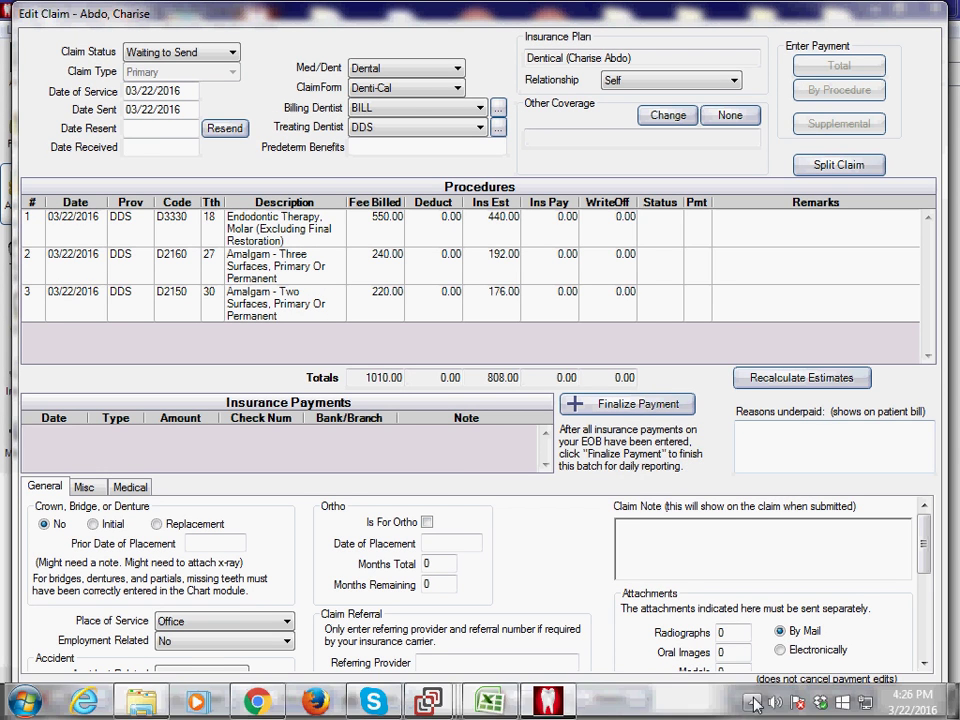
pyautogui.click(757, 698)
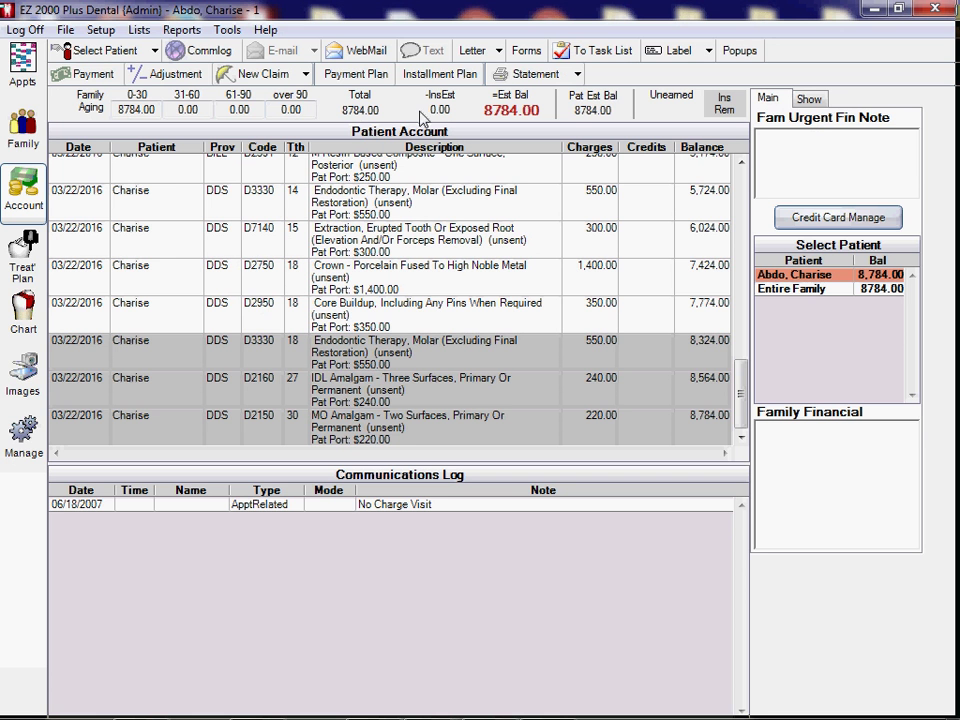
# Enable Print Images for the Denti-Cal claim form and save the form
pyautogui.click(100, 30)
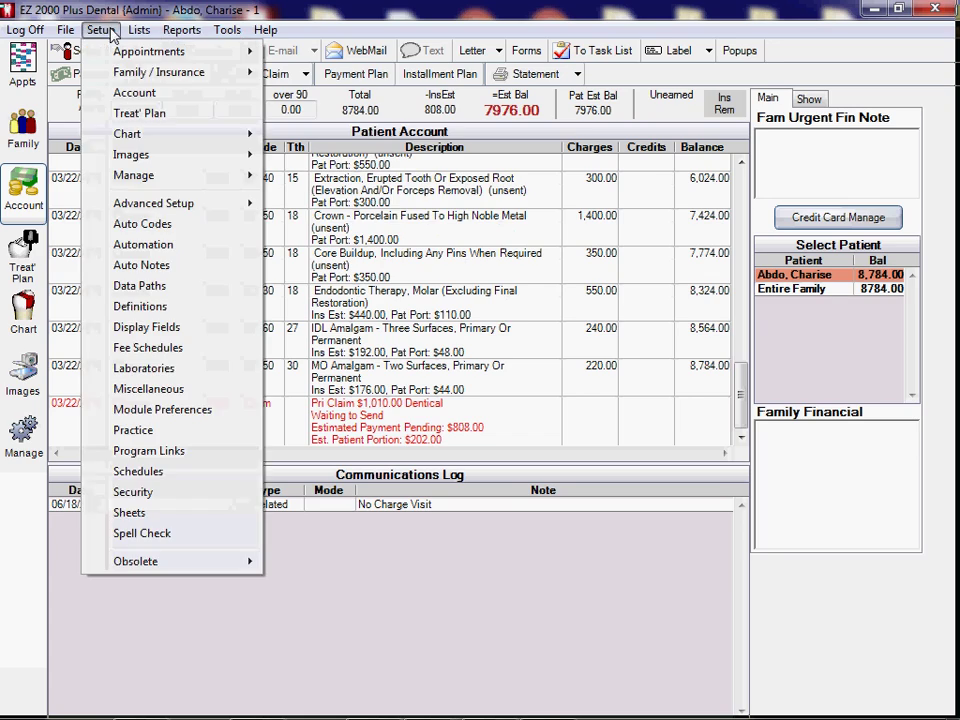
pyautogui.moveTo(171, 79)
pyautogui.click(287, 101)
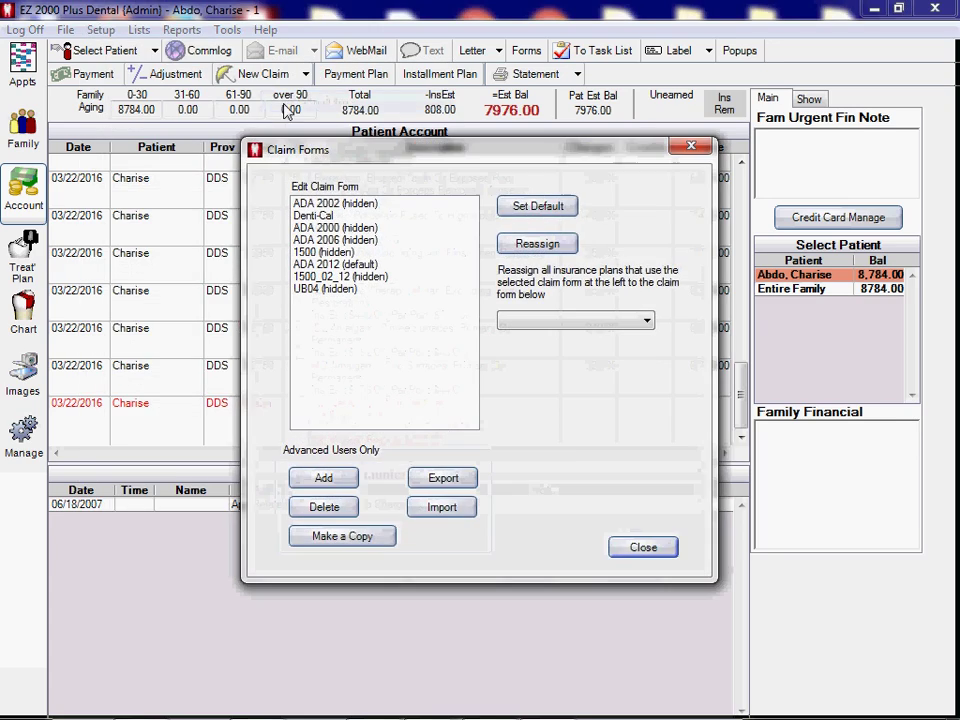
pyautogui.click(331, 220)
pyautogui.doubleClick(331, 216)
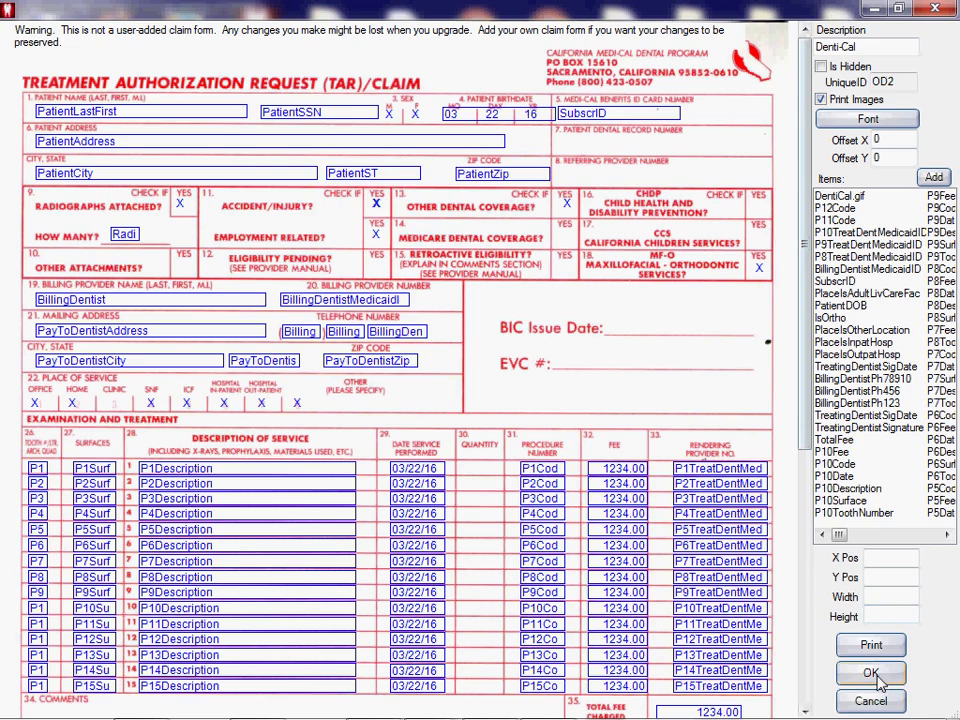
pyautogui.click(872, 702)
pyautogui.click(638, 550)
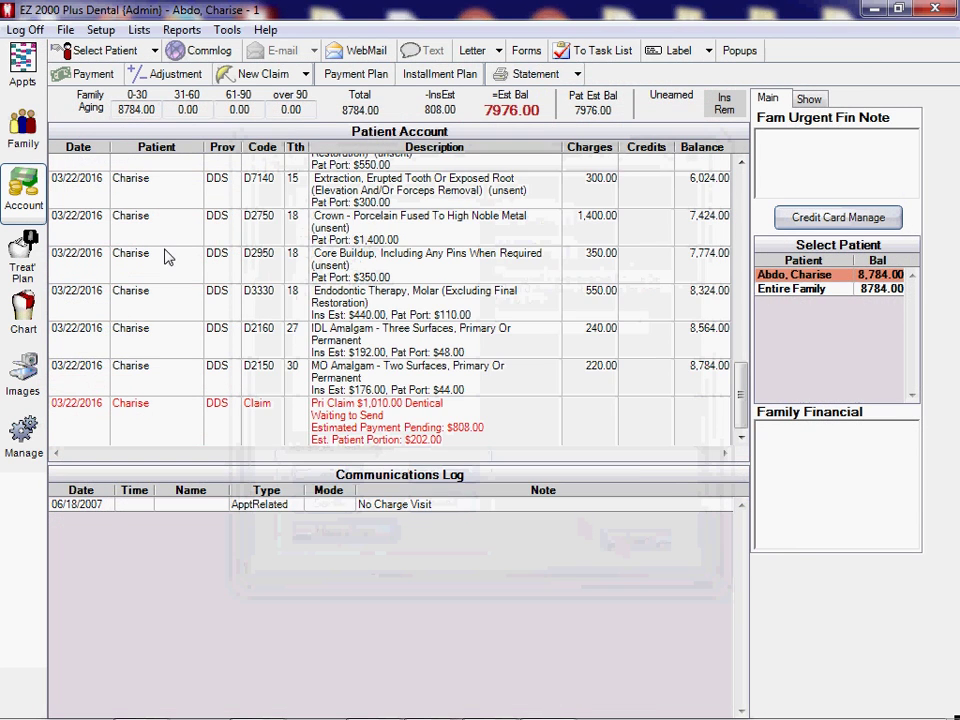
# Reopen the pending Dentical claim and preview it on the Denti-Cal form background
pyautogui.doubleClick(332, 412)
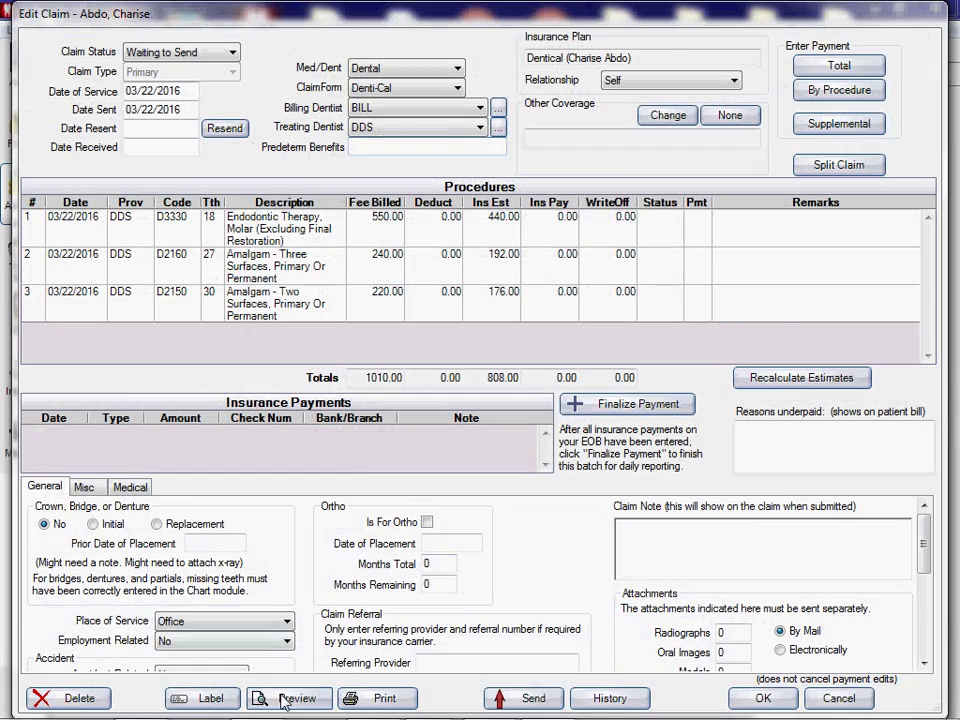
pyautogui.click(276, 698)
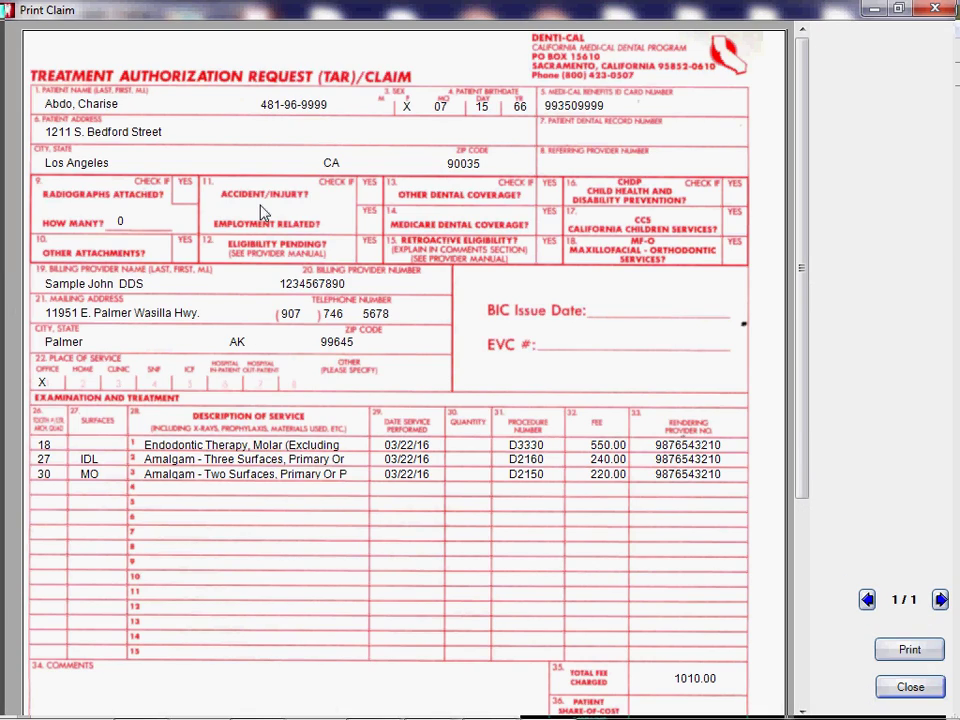